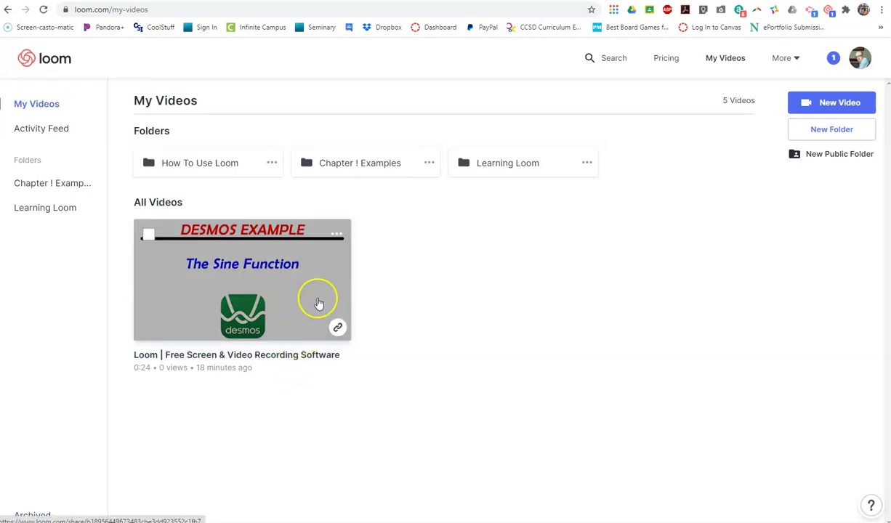
Step: Open the share page of the 'DESMOS EXAMPLE – The Sine Function' video from My Videos
left_click(317, 301)
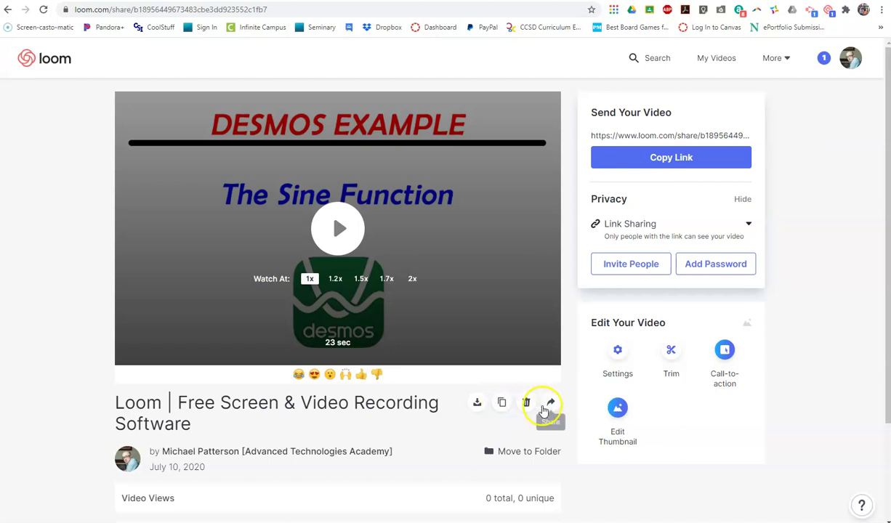
Step: Download the Loom sine video to the Desktop as 'Sine Curve.mp4'
left_click(477, 404)
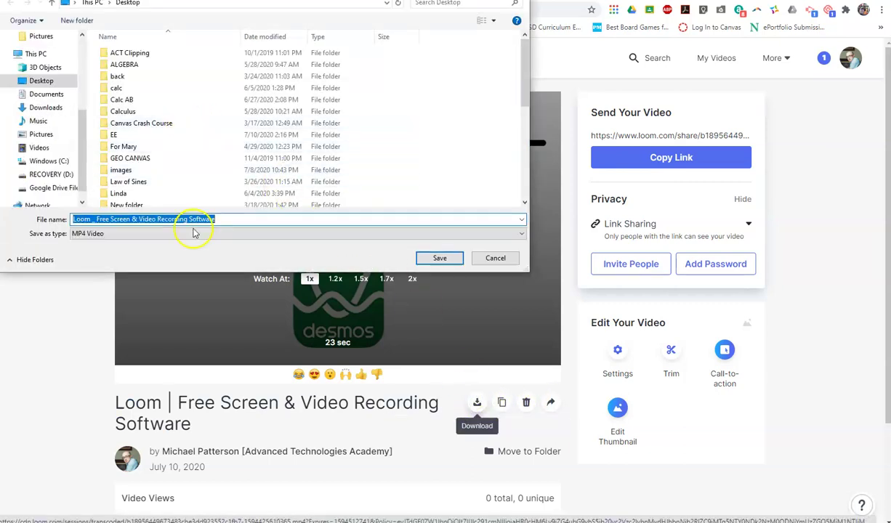
key("BackSpace")
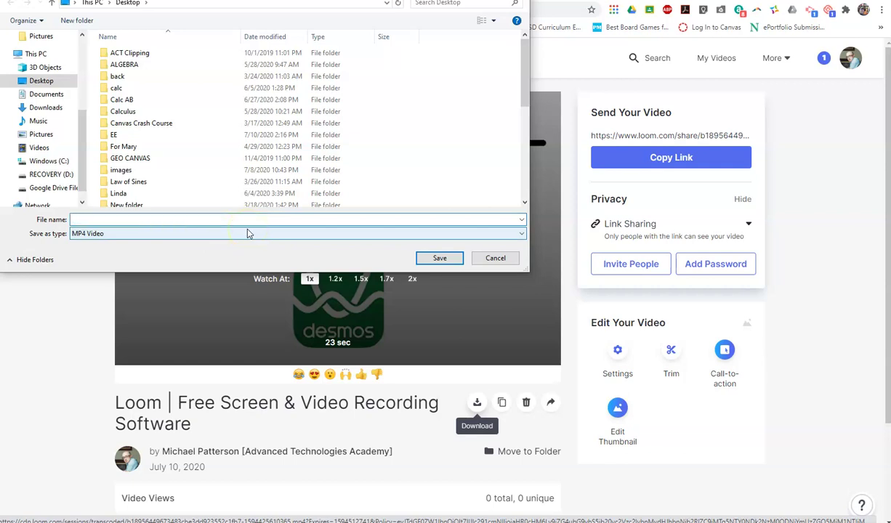
type("Sine Curve")
left_click(439, 258)
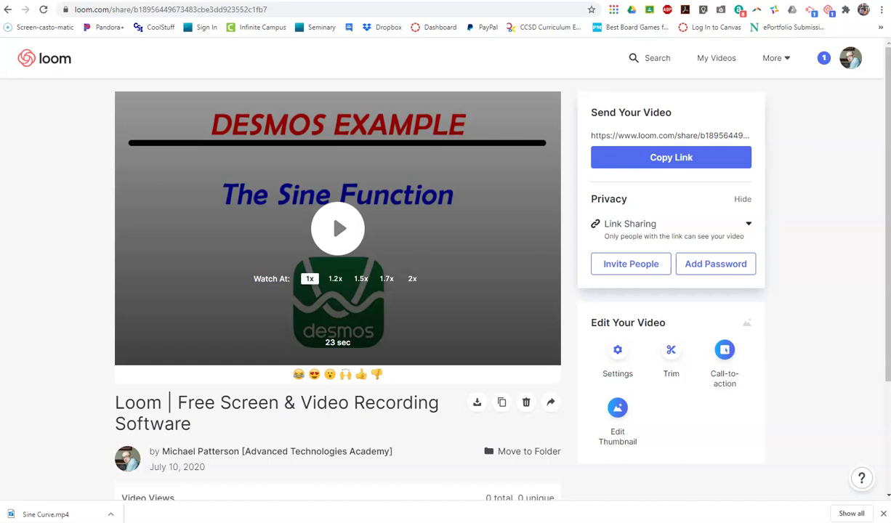
Step: Close the file browser and open the Geometry Common Core channel on YouTube in a new tab
key("alt+Tab")
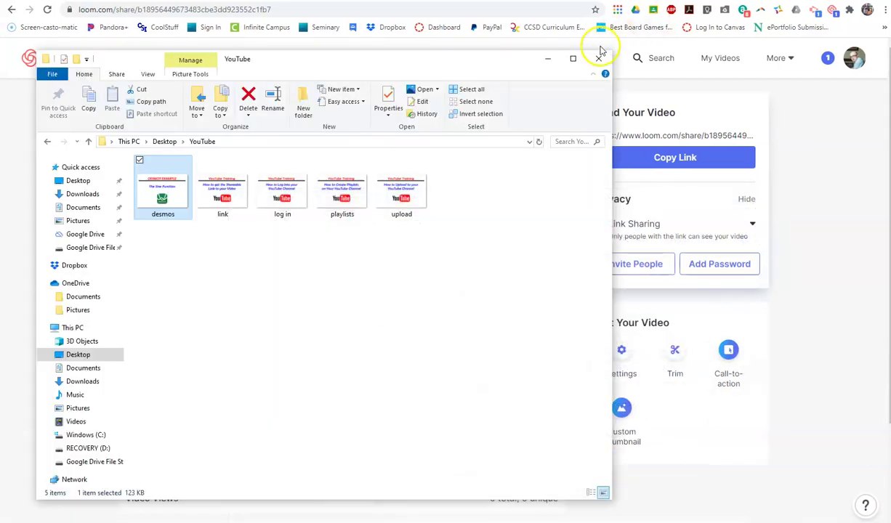
left_click(598, 58)
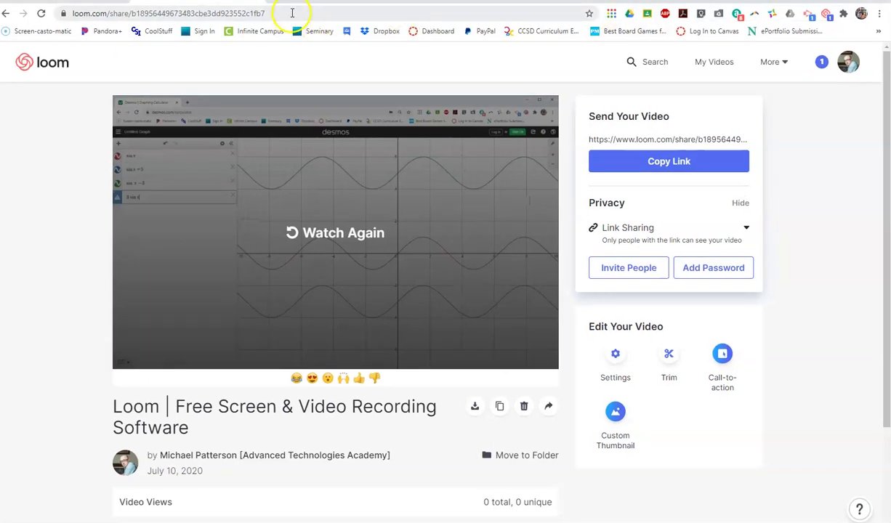
left_click(298, 6)
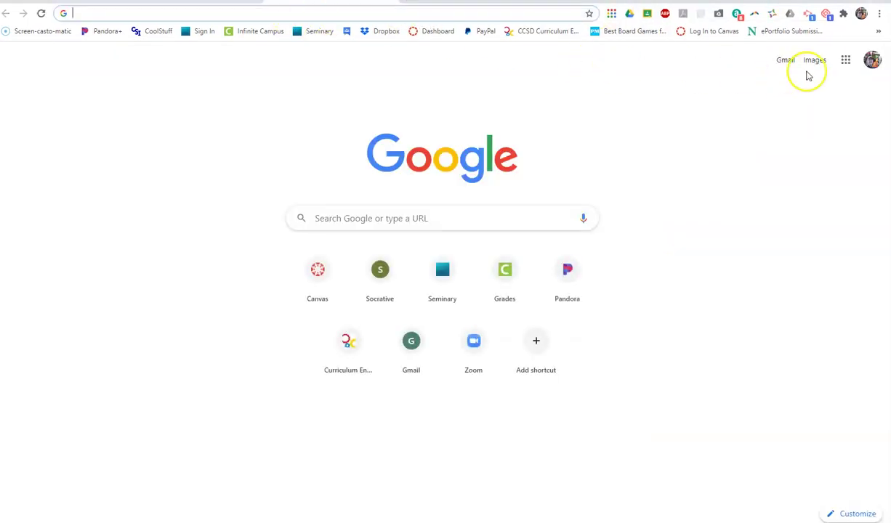
left_click(849, 61)
scroll(770, 273, "down", 1)
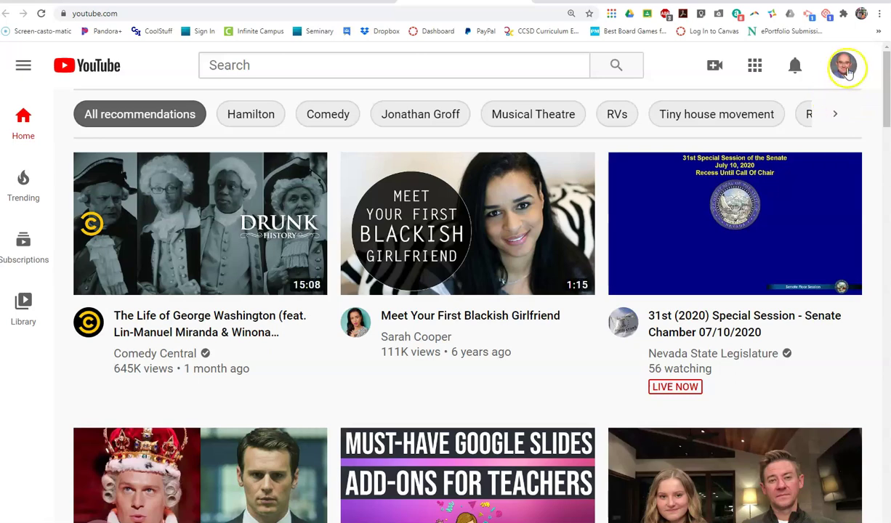
left_click(844, 67)
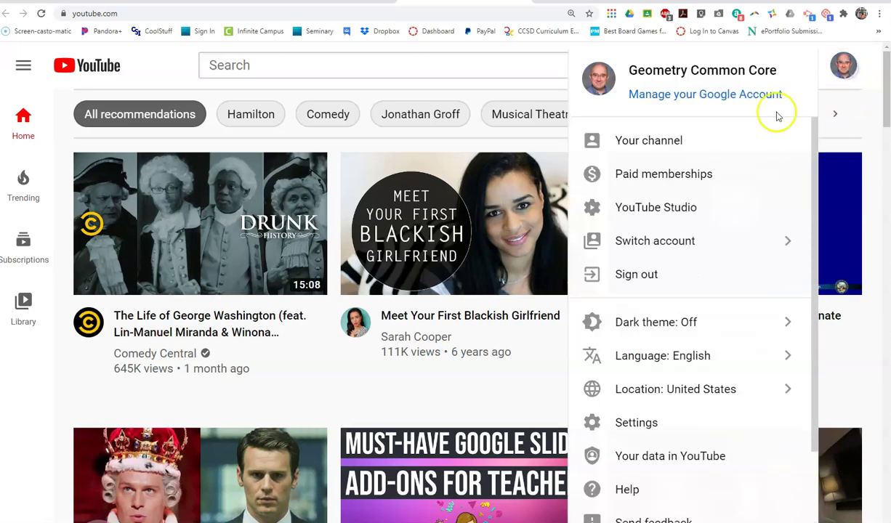
left_click(656, 141)
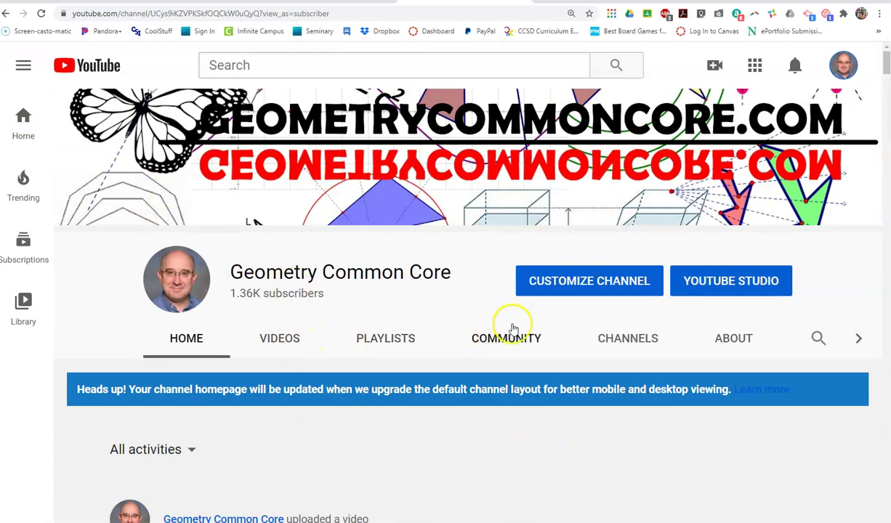
Step: Drag Sine Curve.mp4 from the desktop into YouTube Studio's Upload videos dialog
left_click(716, 66)
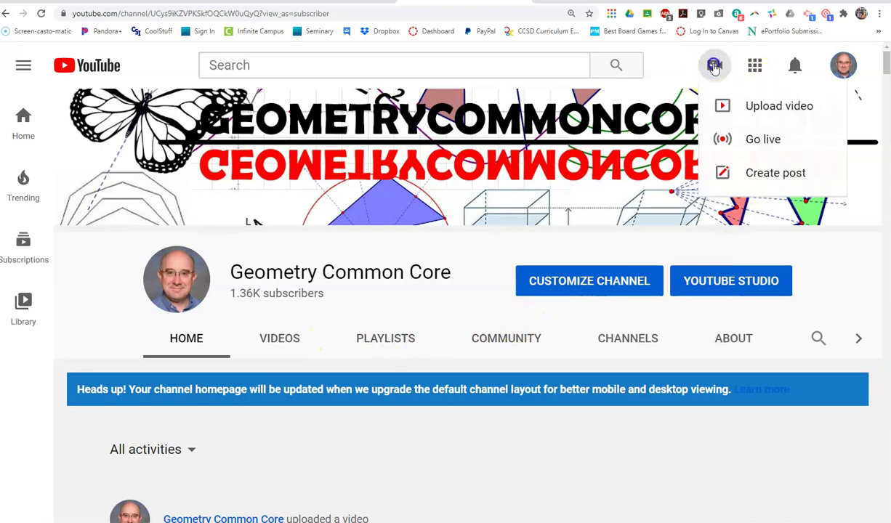
left_click(769, 109)
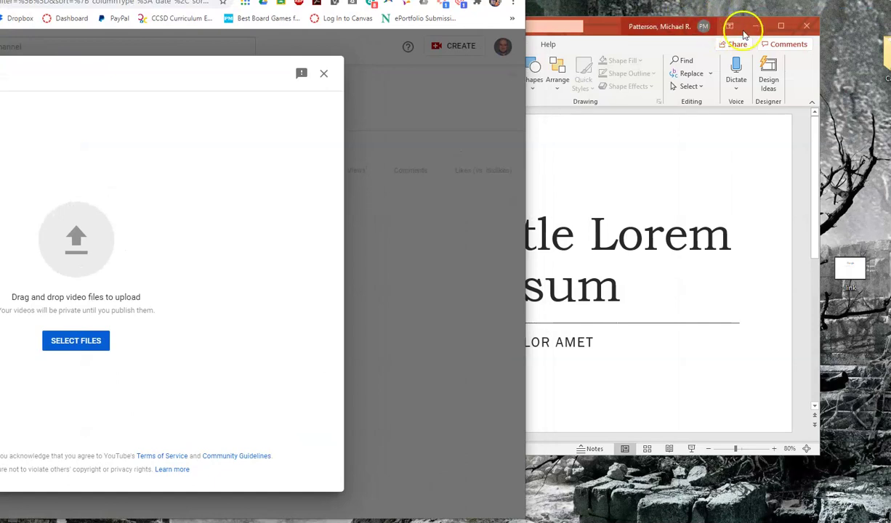
left_click(753, 27)
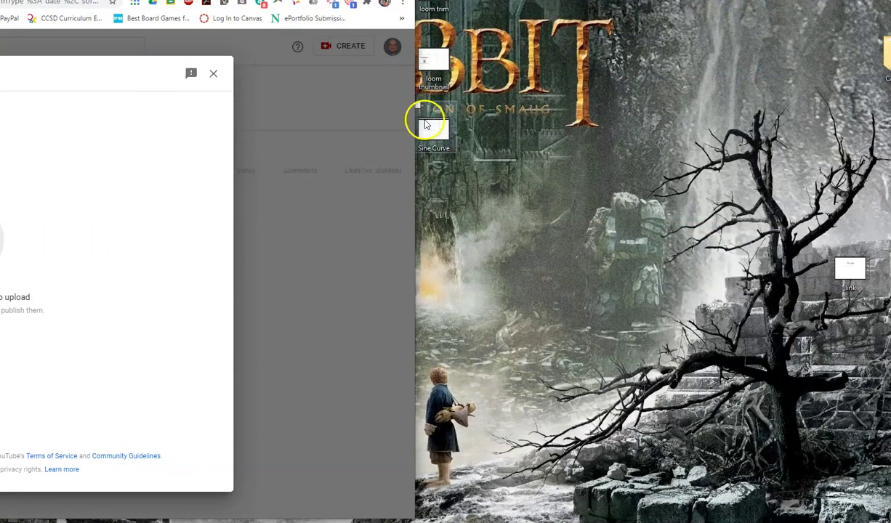
left_click_drag(423, 119, 843, 58)
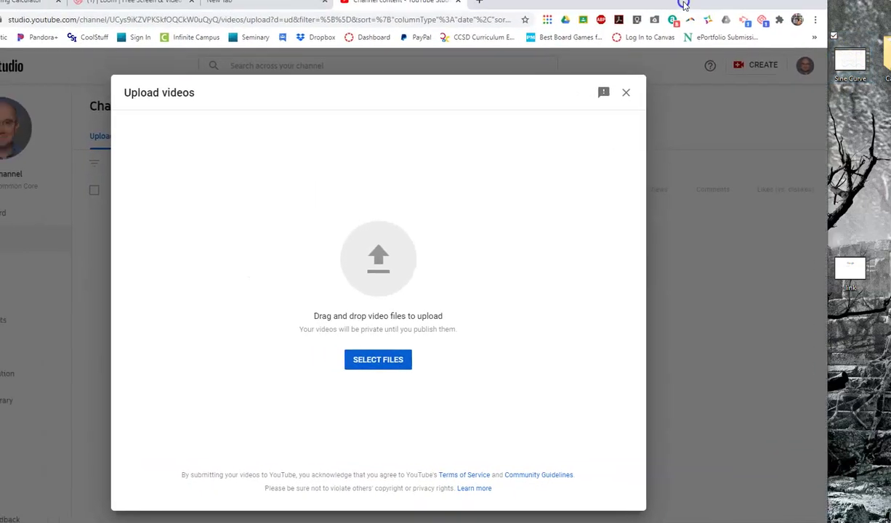
left_click_drag(850, 65, 382, 271)
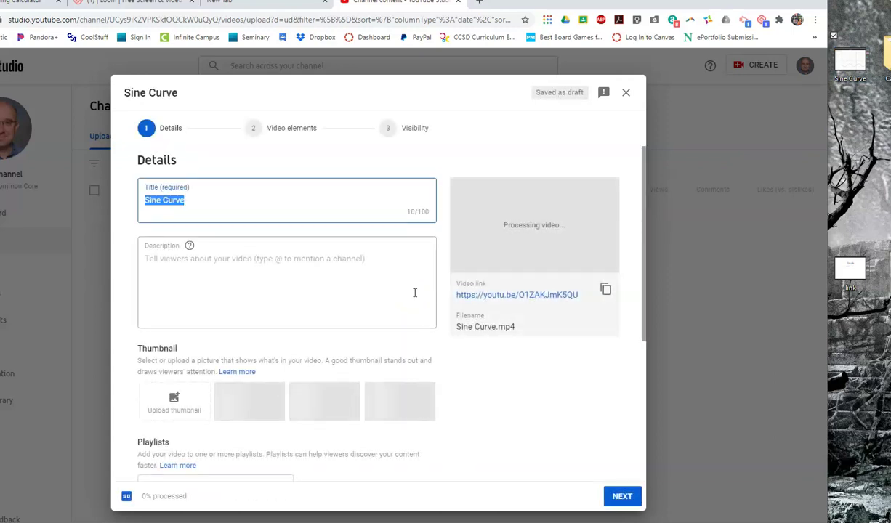
Step: Title the video 'Algebra 2 - The Sine Curve' and describe it as covering the sine curve's transformations
left_click(257, 201)
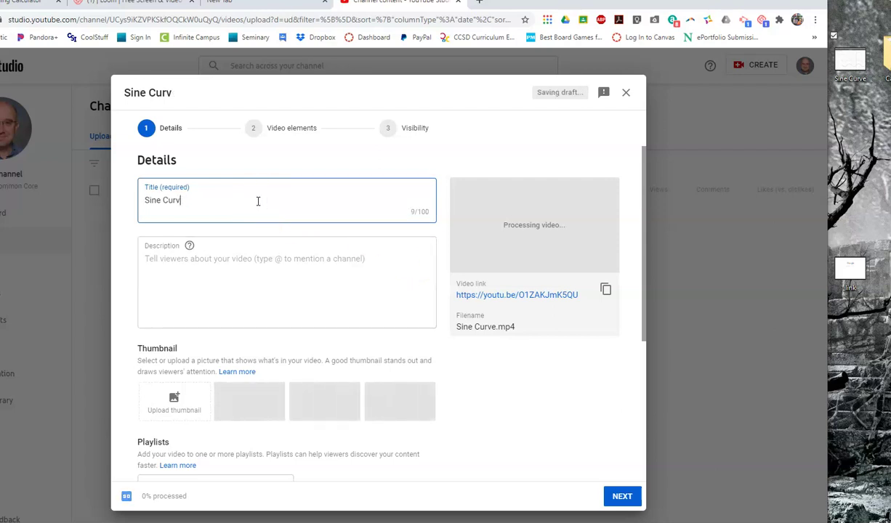
key("BackSpace")
key("BackSpace")
key("BackSpace")
key("BackSpace")
key("BackSpace")
key("BackSpace")
key("BackSpace")
key("BackSpace")
key("BackSpace")
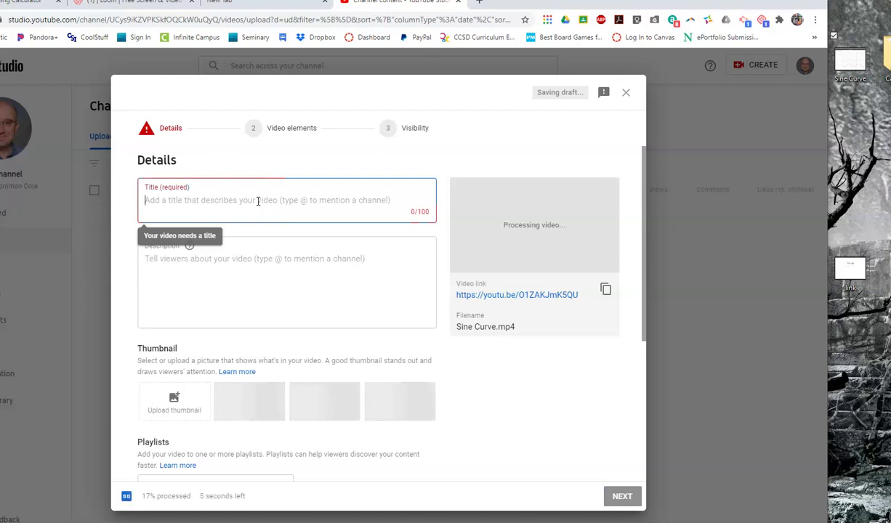
type("Algebra 2")
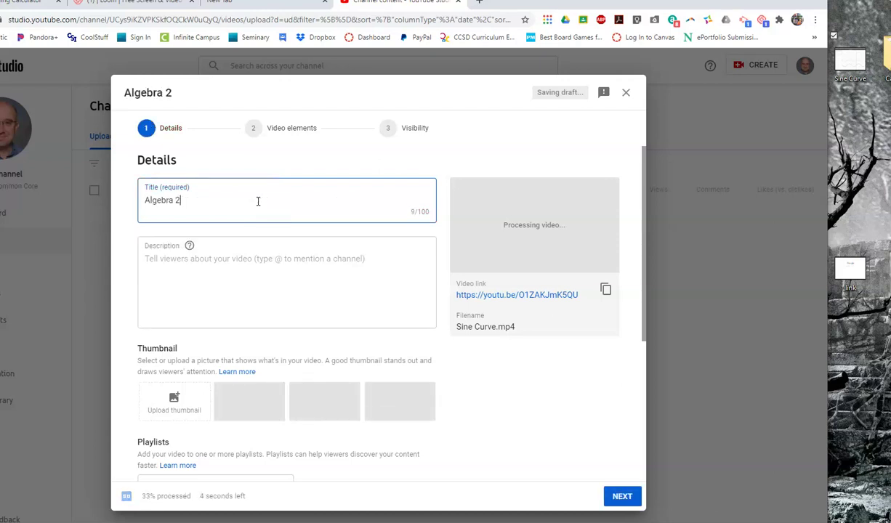
type(" - The Sin")
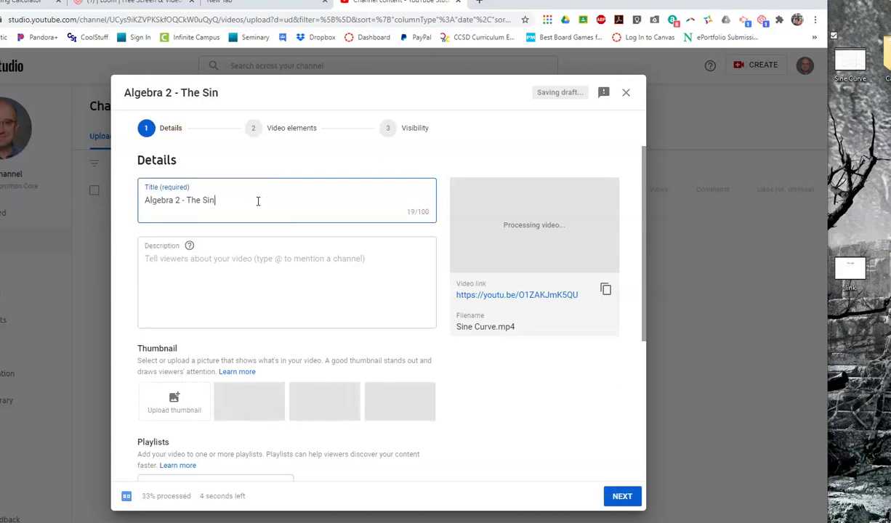
type("e Curve")
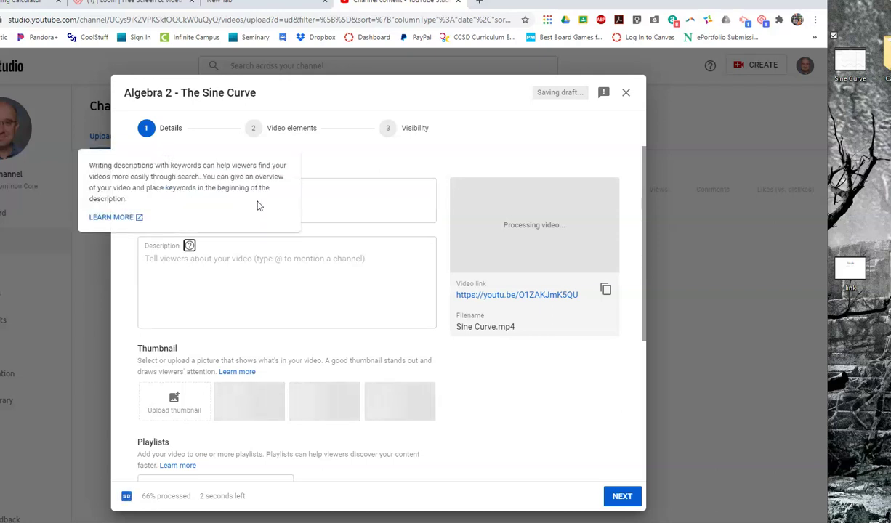
left_click(258, 238)
type("T")
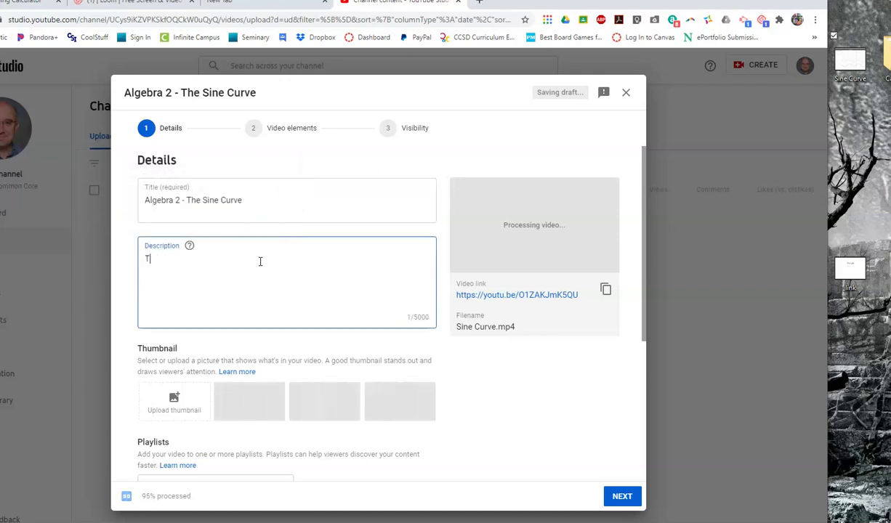
type("his video is about t")
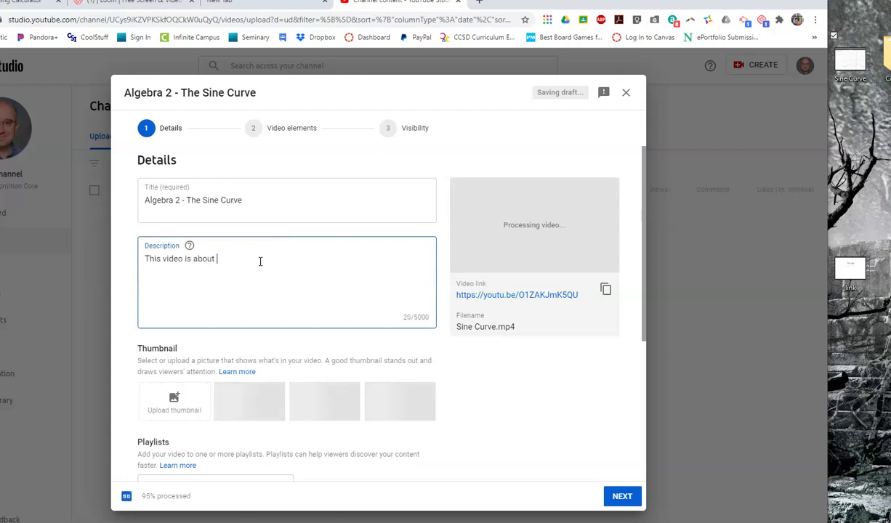
type("the transfor")
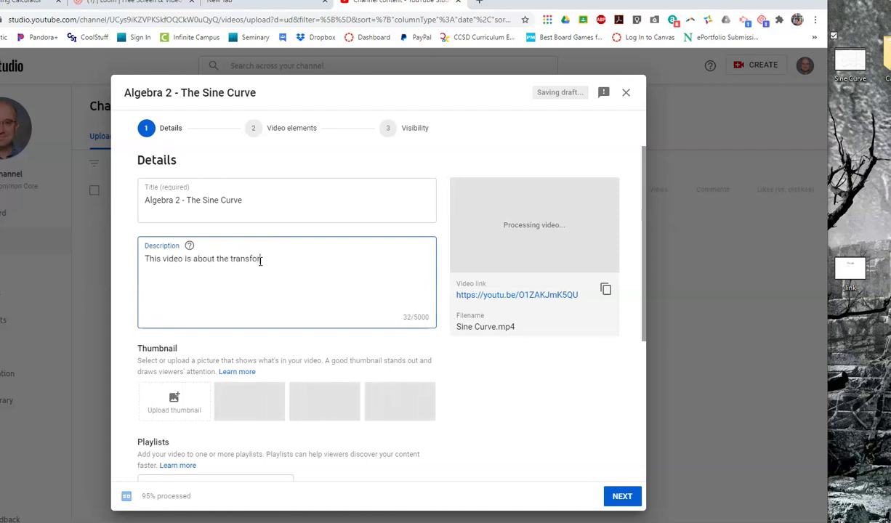
type("mations of the ")
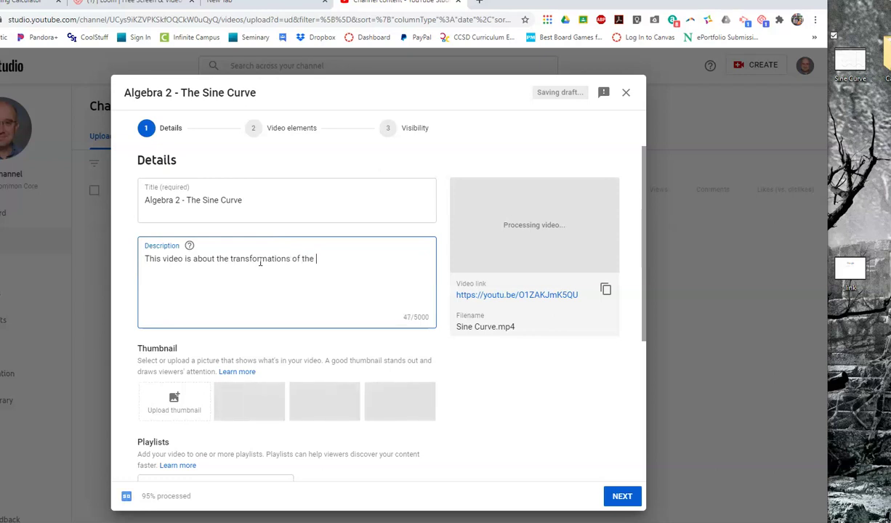
type("sine curve.")
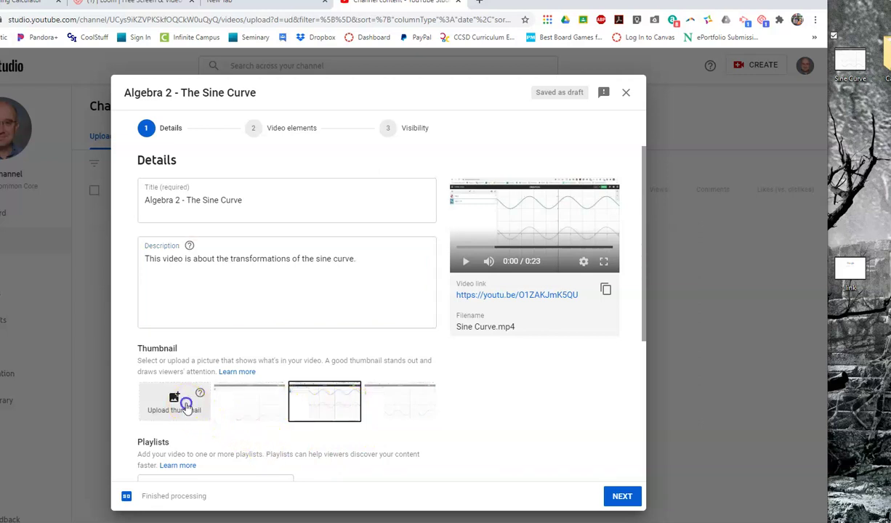
Step: Upload the desmos image as the video's custom thumbnail
left_click(177, 399)
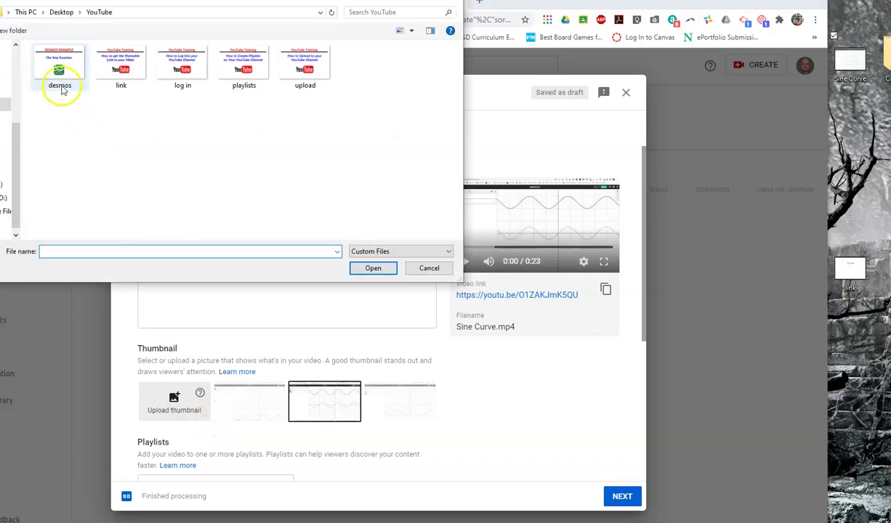
left_click(58, 64)
left_click(372, 268)
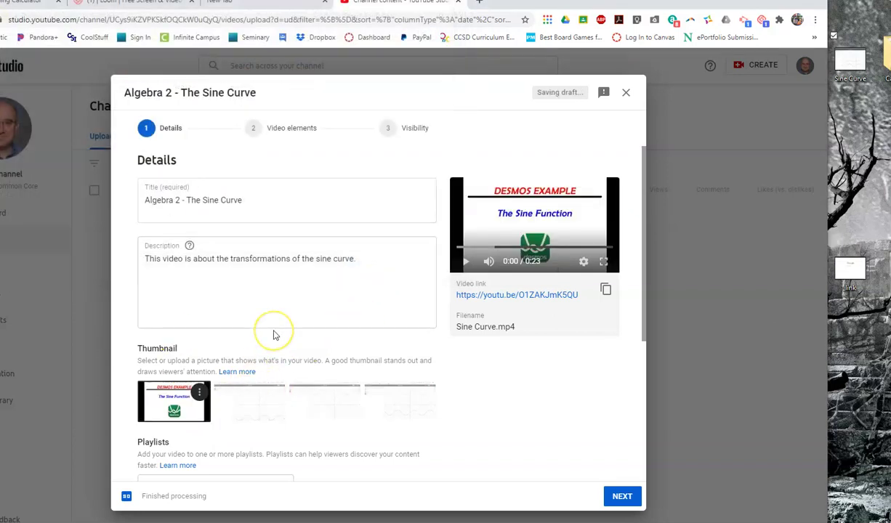
Step: Add the video to the Algebra 2 Worksheet Support playlist and mark it made for kids
scroll(274, 335, "down", 3)
left_click(219, 273)
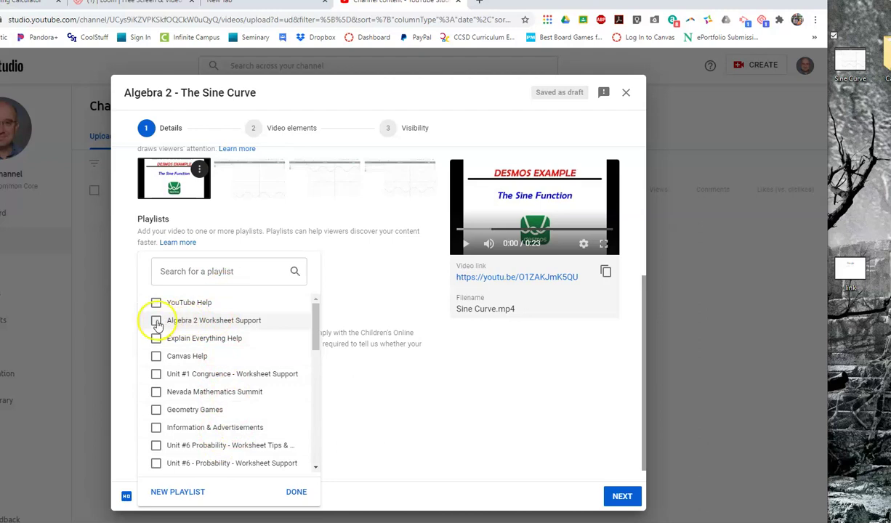
left_click(296, 492)
left_click(145, 377)
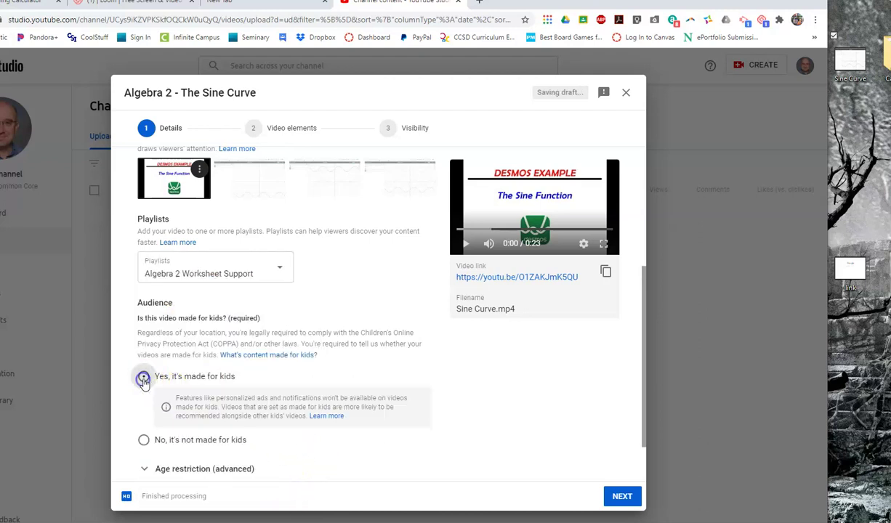
scroll(552, 465, "down", 1)
Step: Set the video's visibility to Public and publish it
left_click(623, 497)
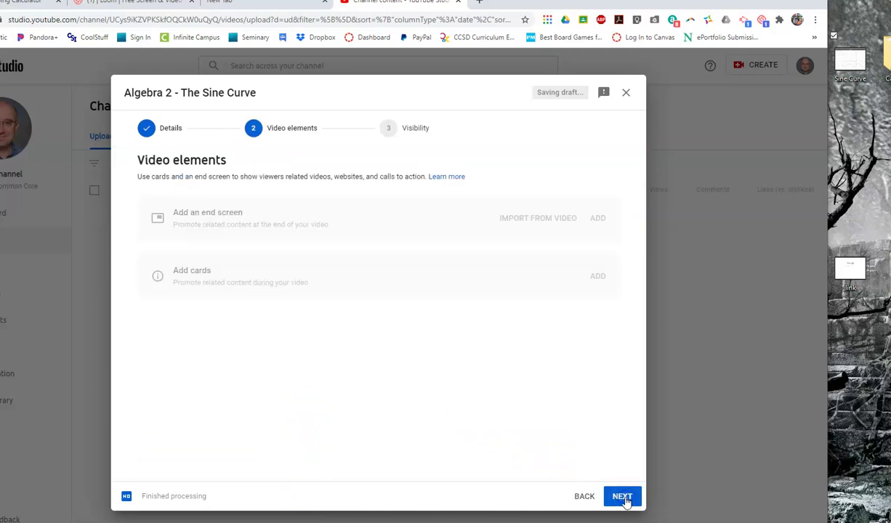
left_click(623, 497)
left_click(173, 303)
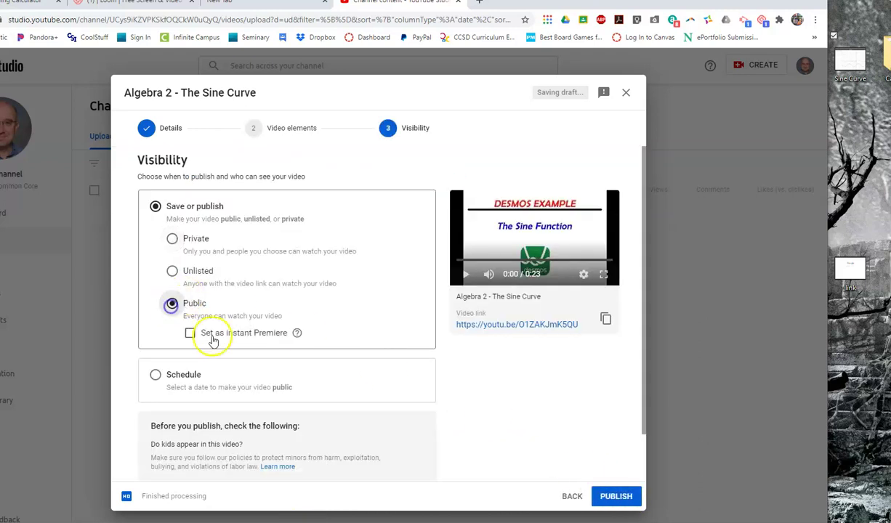
left_click(611, 494)
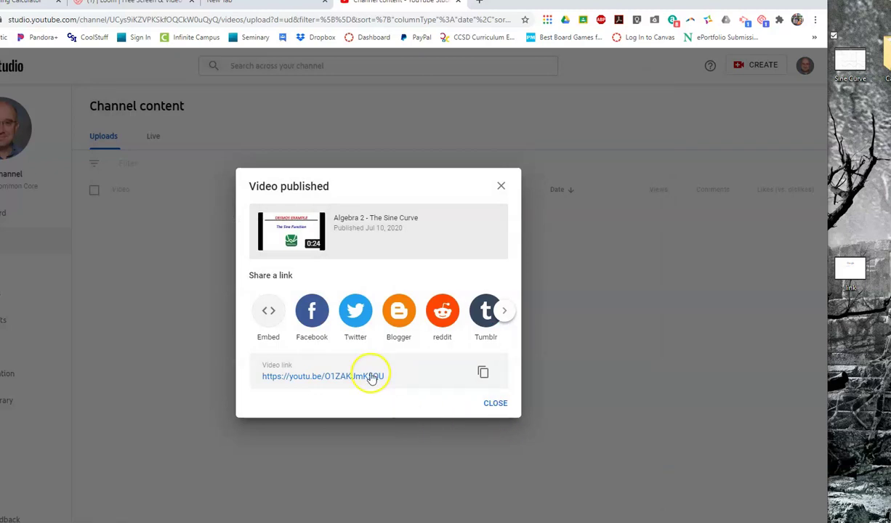
Step: Copy the published video's link and close the Video published dialog
left_click(485, 378)
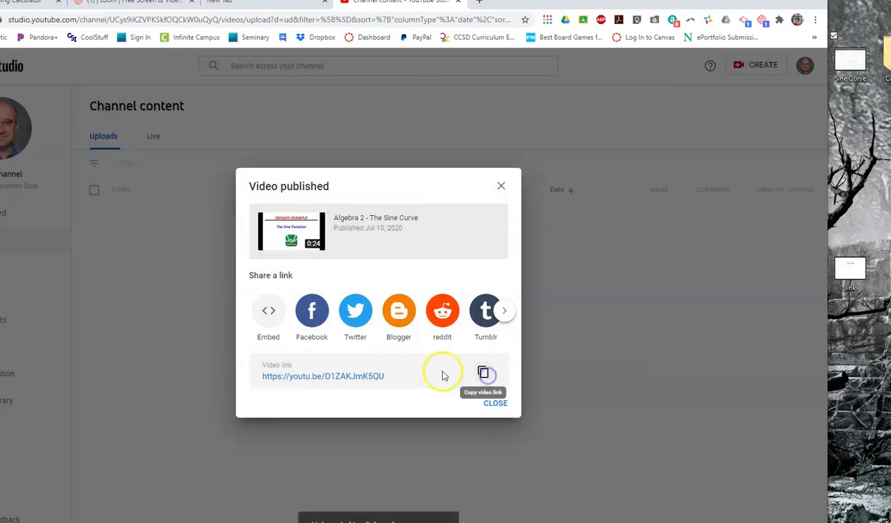
left_click(496, 403)
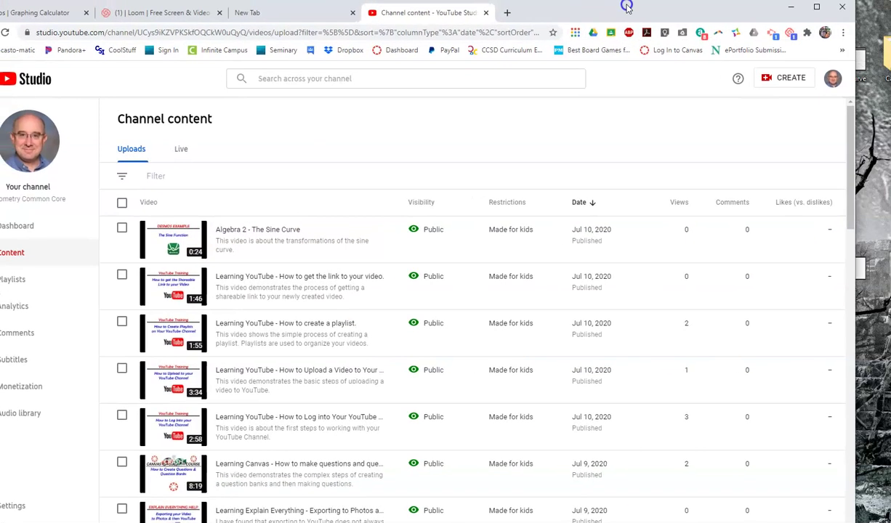
Step: Return to the Loom tab and open the My Videos library
left_click(203, 12)
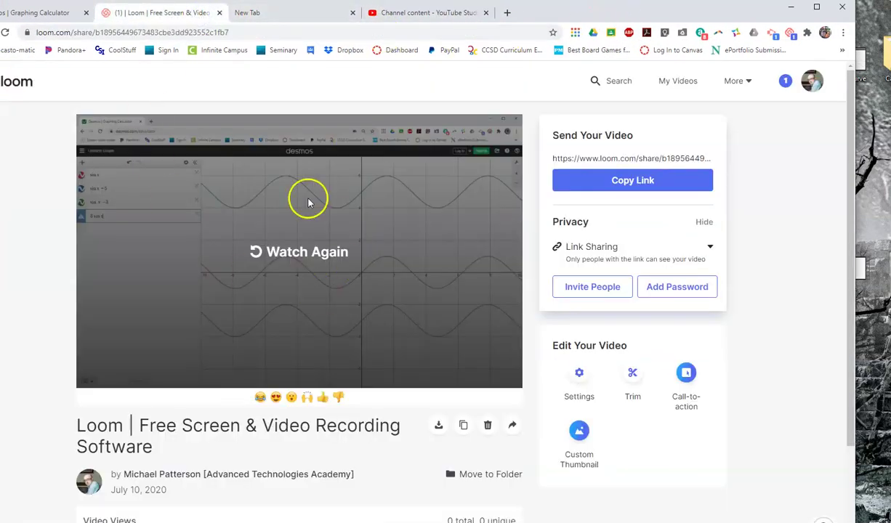
left_click(680, 77)
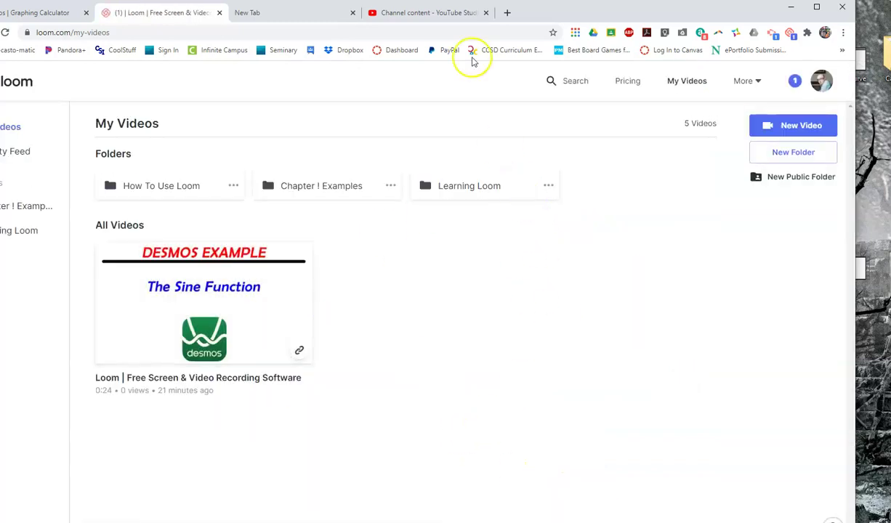
Step: Open the copied youtu.be link in a new tab and pause the playing video
left_click(507, 13)
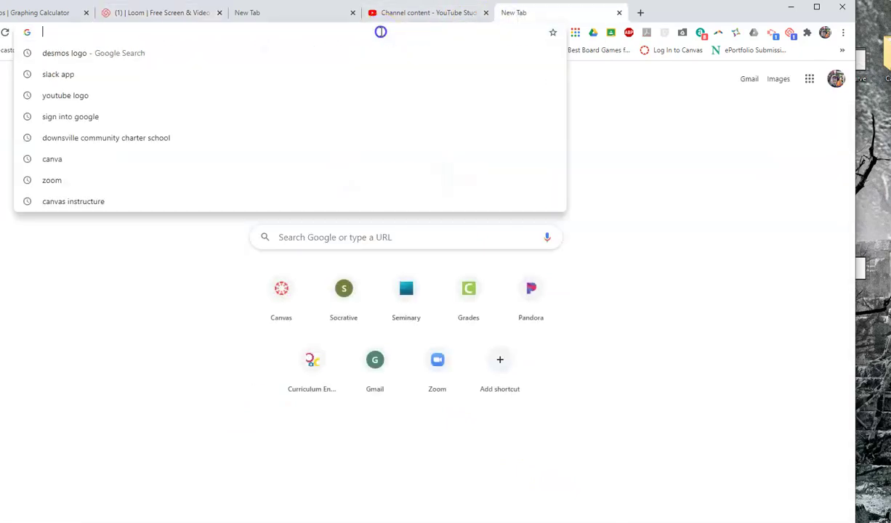
key("ctrl+v")
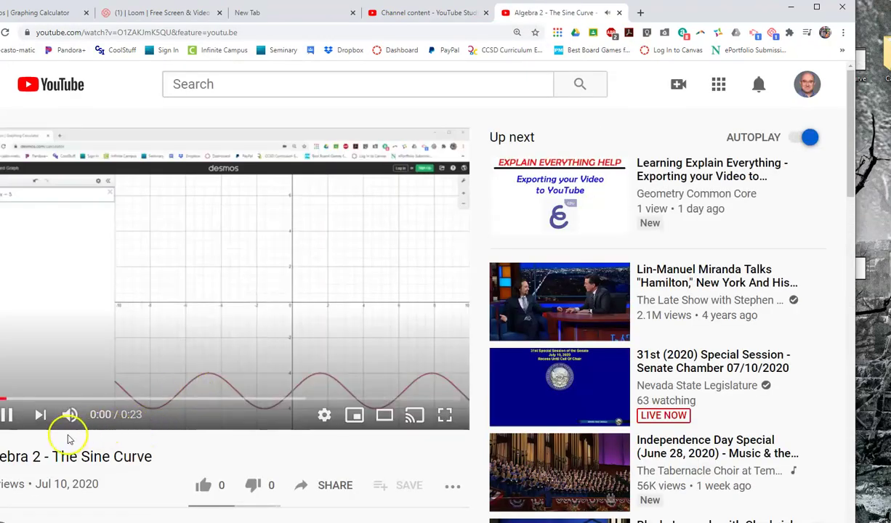
left_click(10, 415)
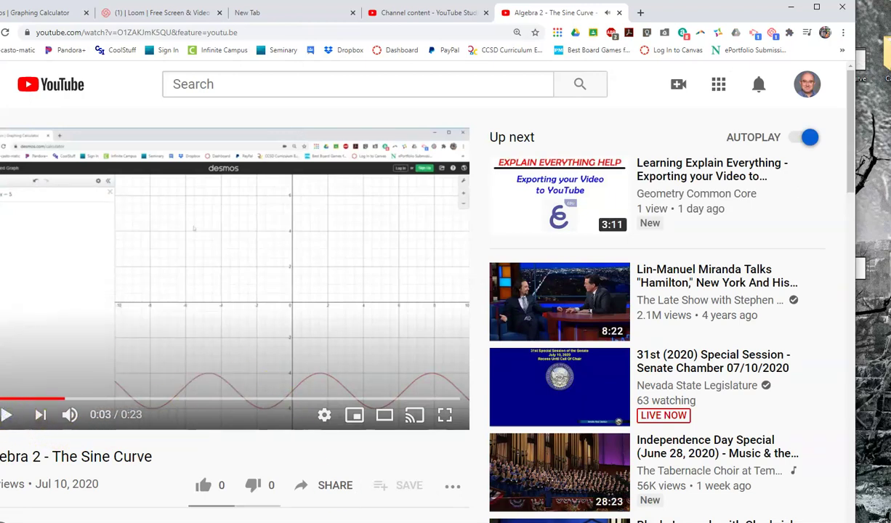